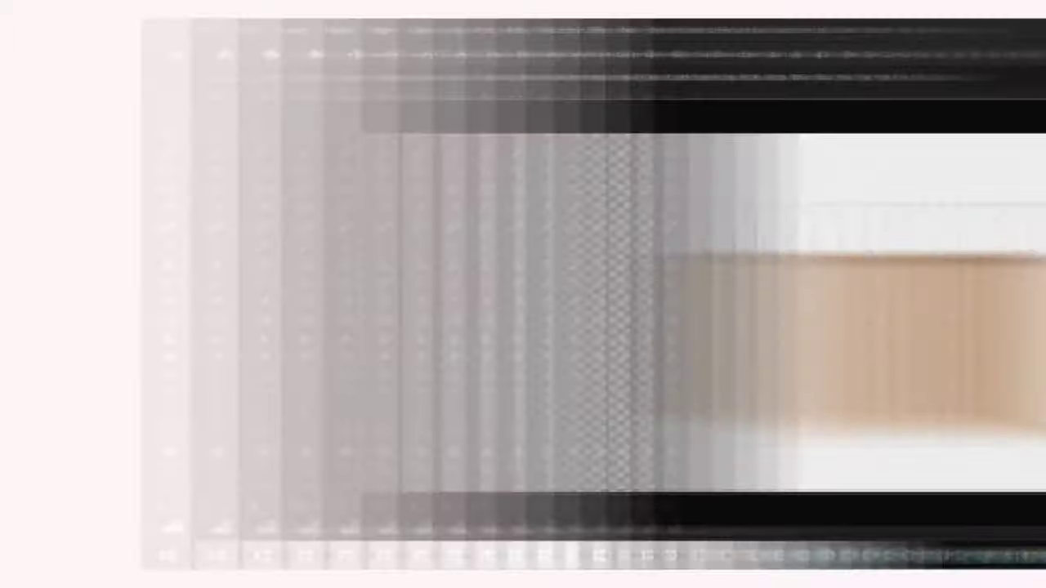
- Move the bag slightly lower on the canvas and rasterize the bag layer
key(ctrl+plus)
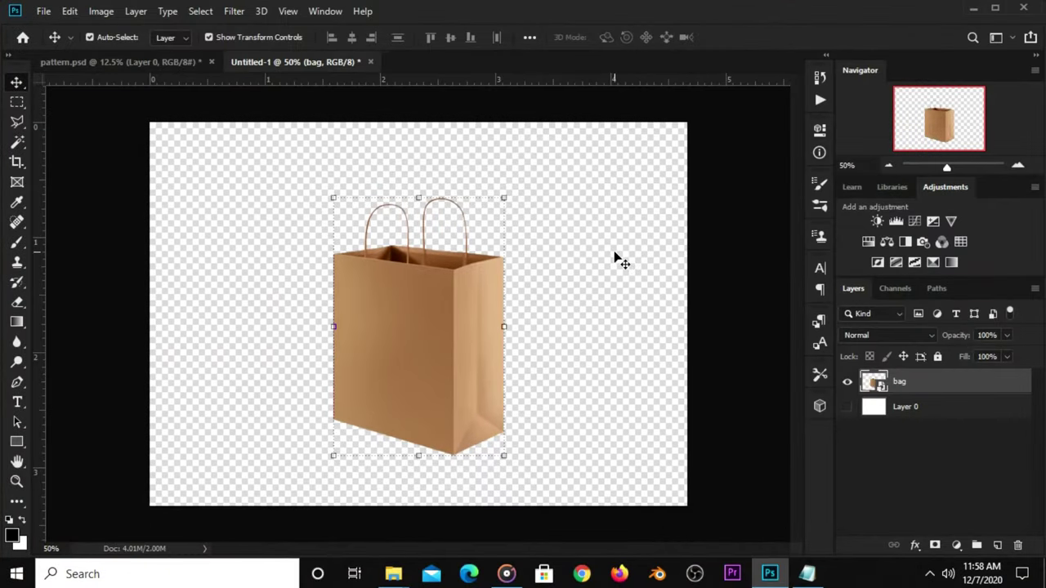
drag(389, 351, 389, 367)
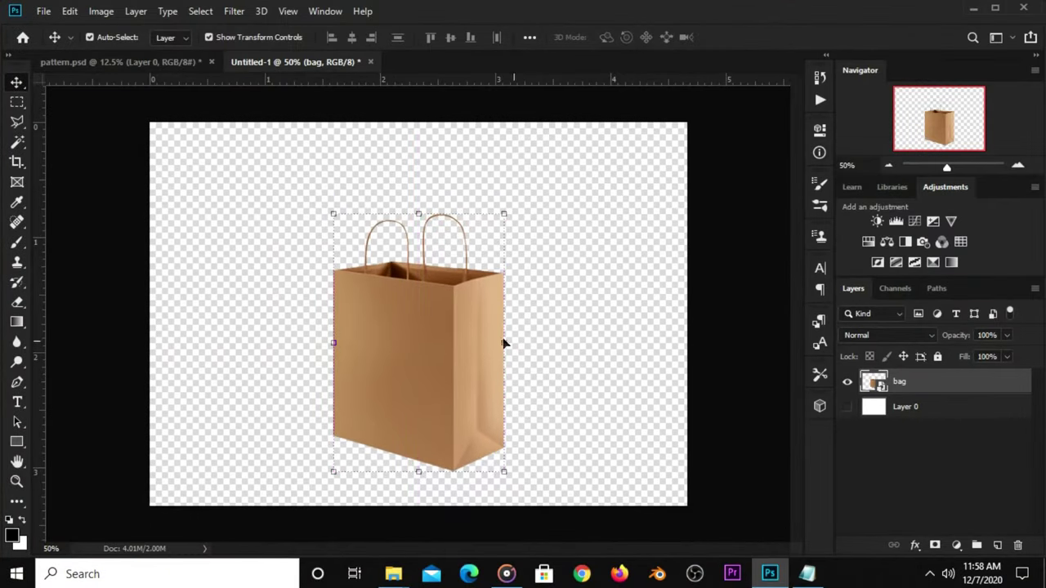
right_click(939, 376)
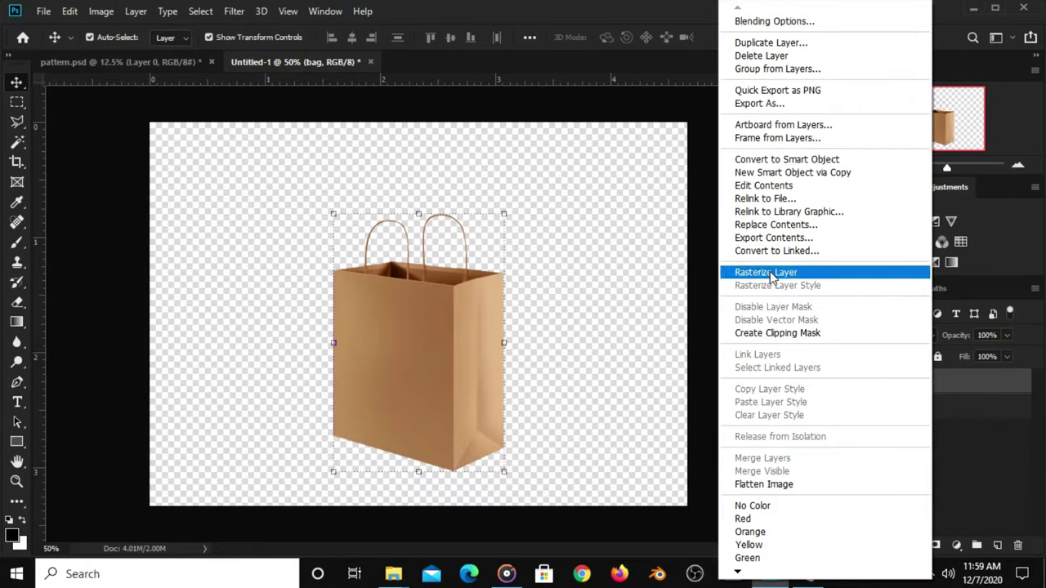
click(777, 276)
- Toggle the bag layer's visibility off and back on, then switch to the flower pattern document
click(847, 381)
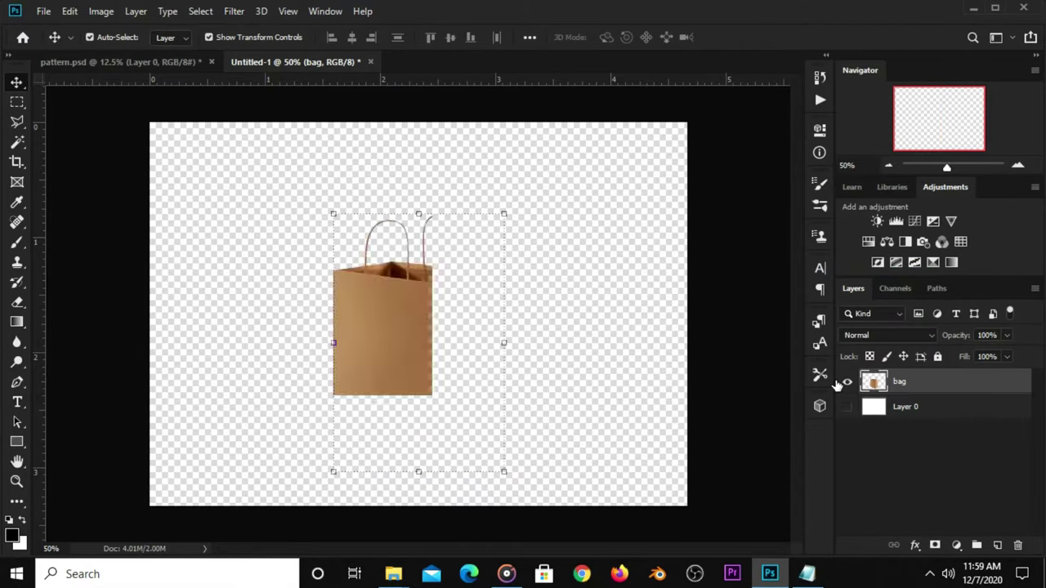
click(382, 162)
click(147, 61)
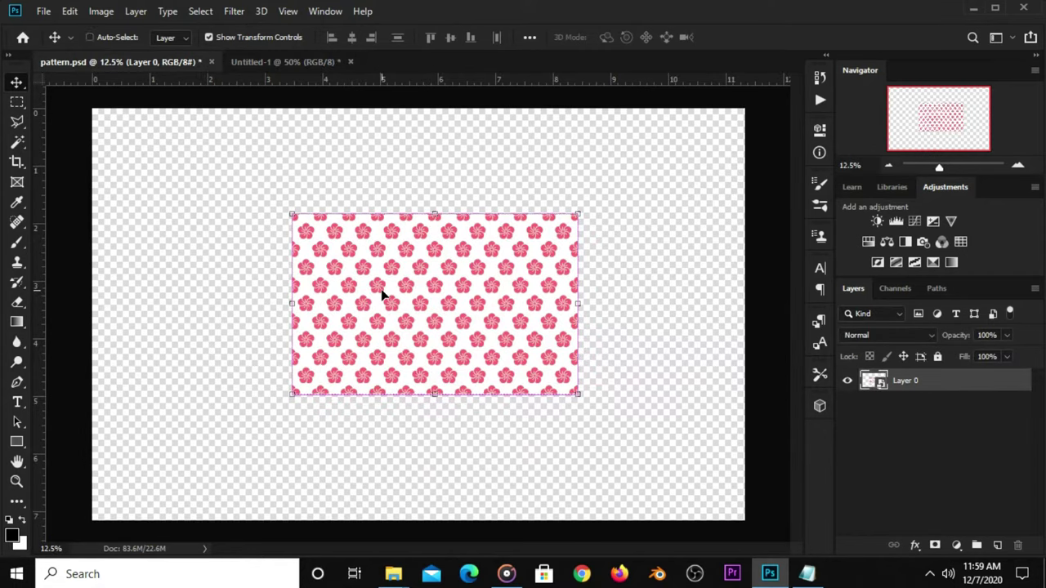
- Copy the pink floral tile from pattern.psd and add a new empty layer above the bag in Untitled-1
key(ctrl+c)
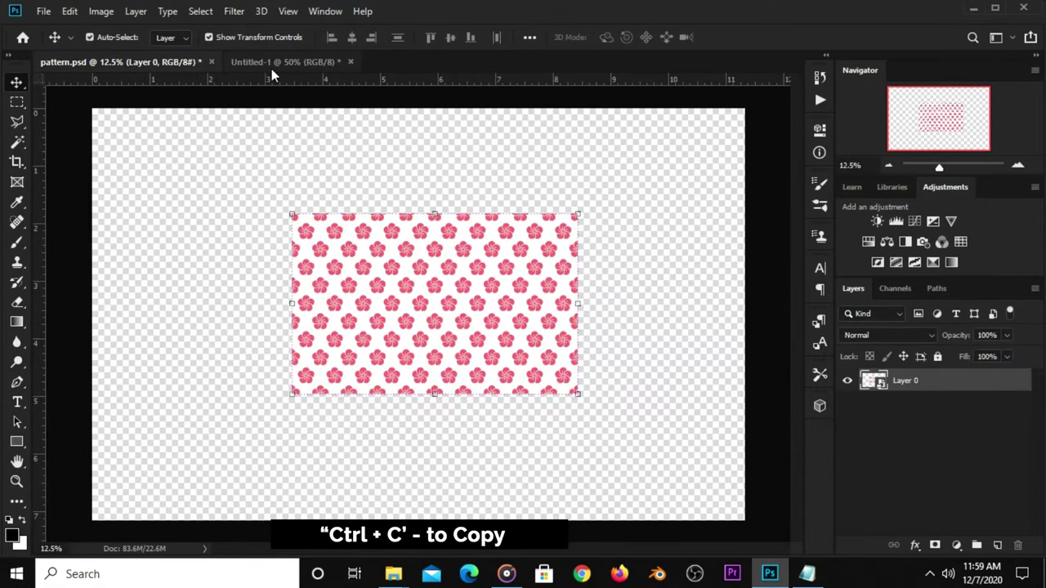
click(272, 69)
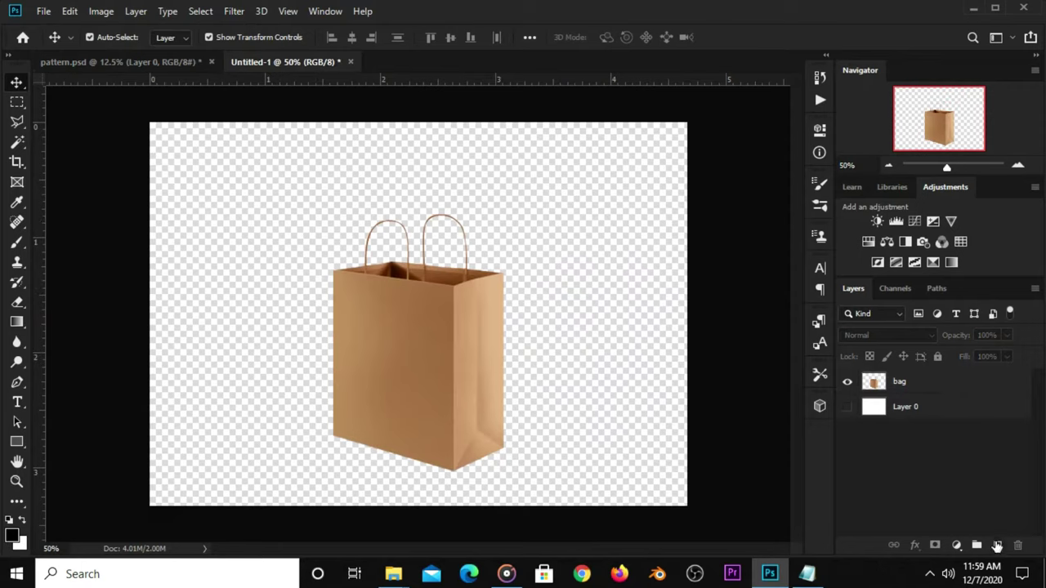
click(997, 545)
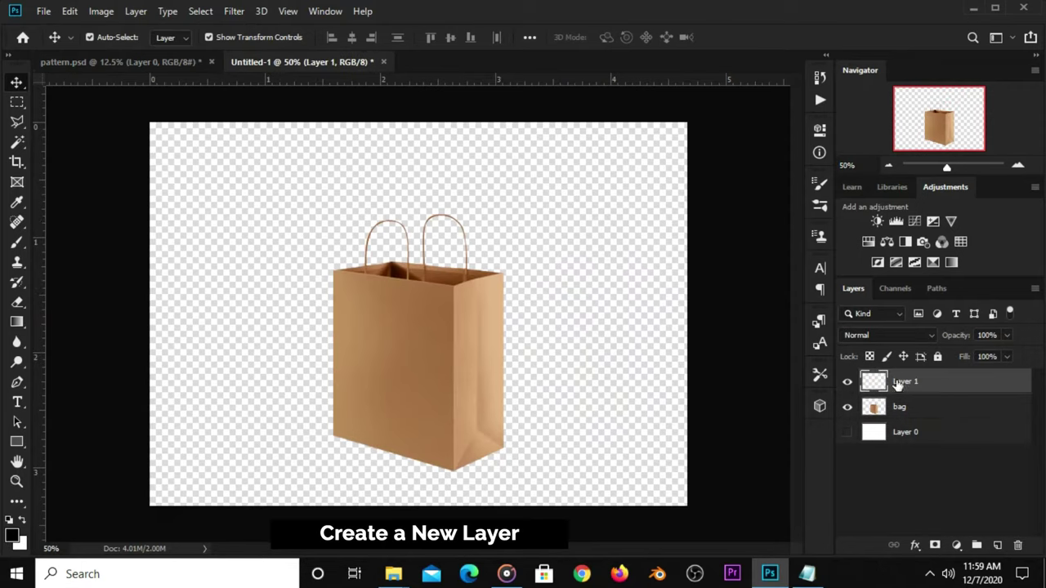
click(233, 11)
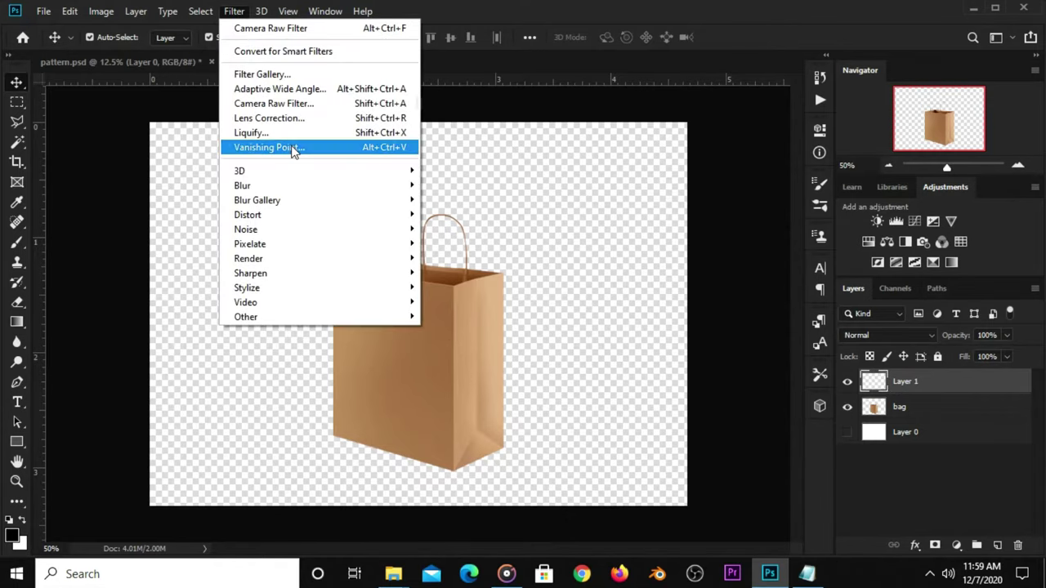
- In Vanishing Point, click the corners of a perspective plane on the bag's right side face
click(282, 148)
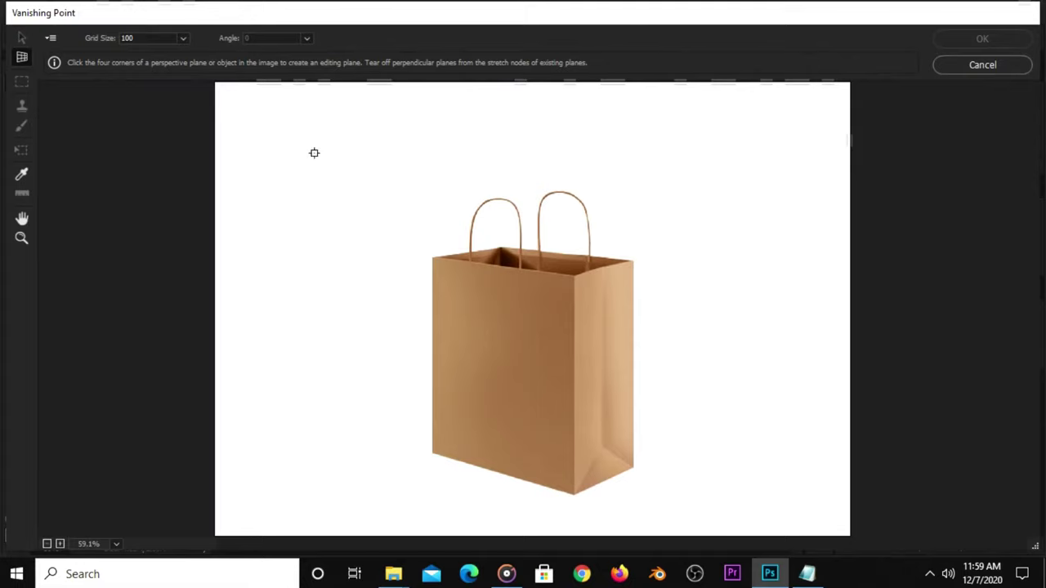
click(635, 261)
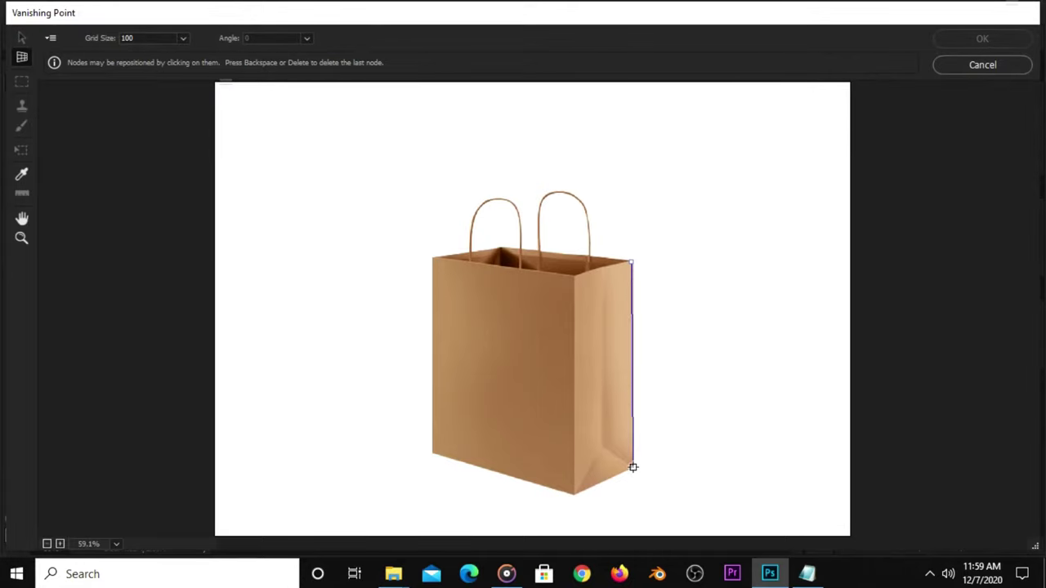
click(574, 494)
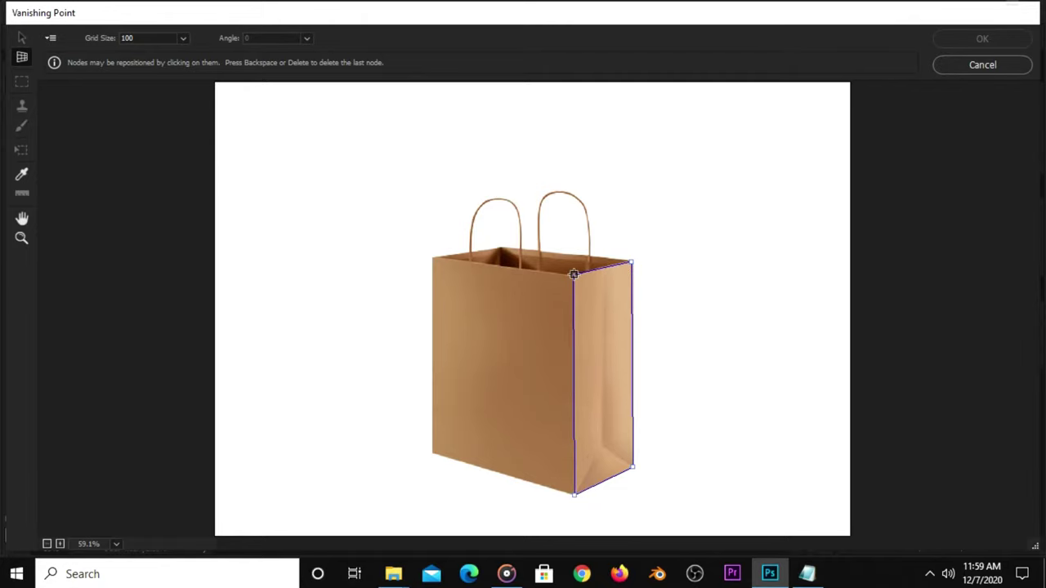
click(574, 275)
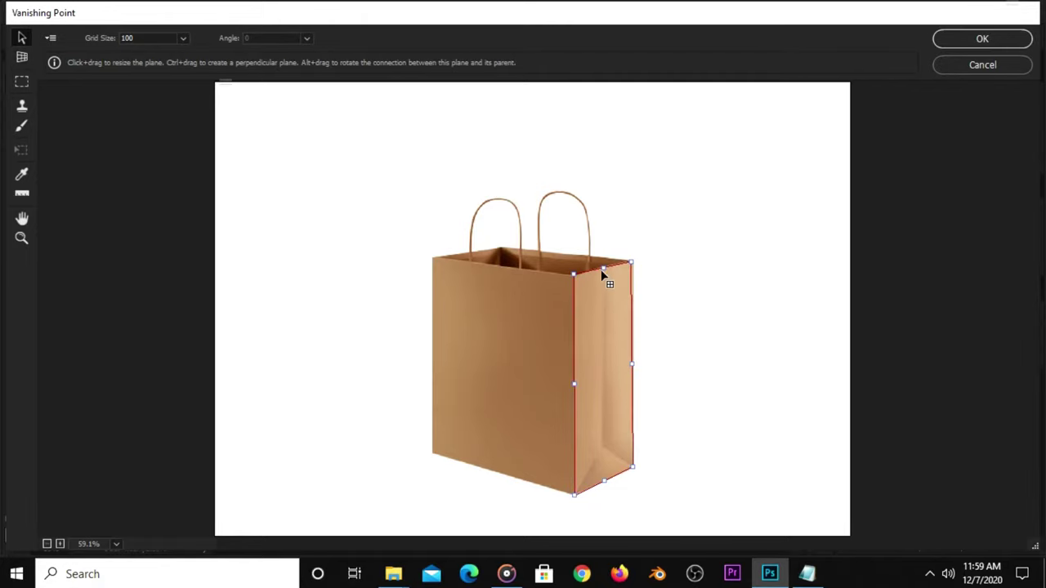
- Nudge the side plane's top-right corner to validate it, then Ctrl-drag a perpendicular plane across the front
drag(631, 262, 634, 263)
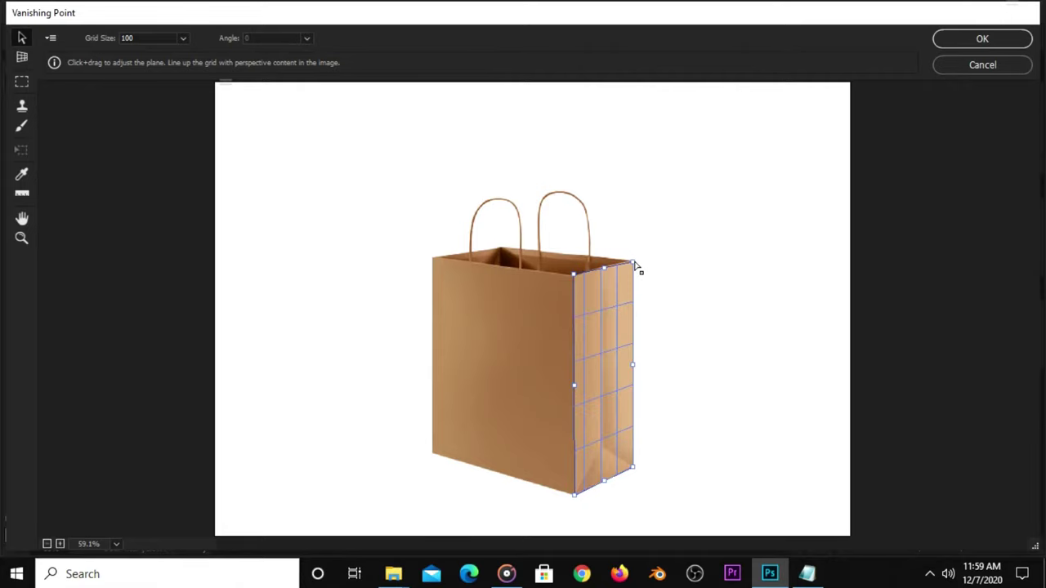
key(ctrl)
mouse_move(563, 391)
mouse_down()
mouse_move(426, 372)
mouse_move(435, 368)
mouse_up()
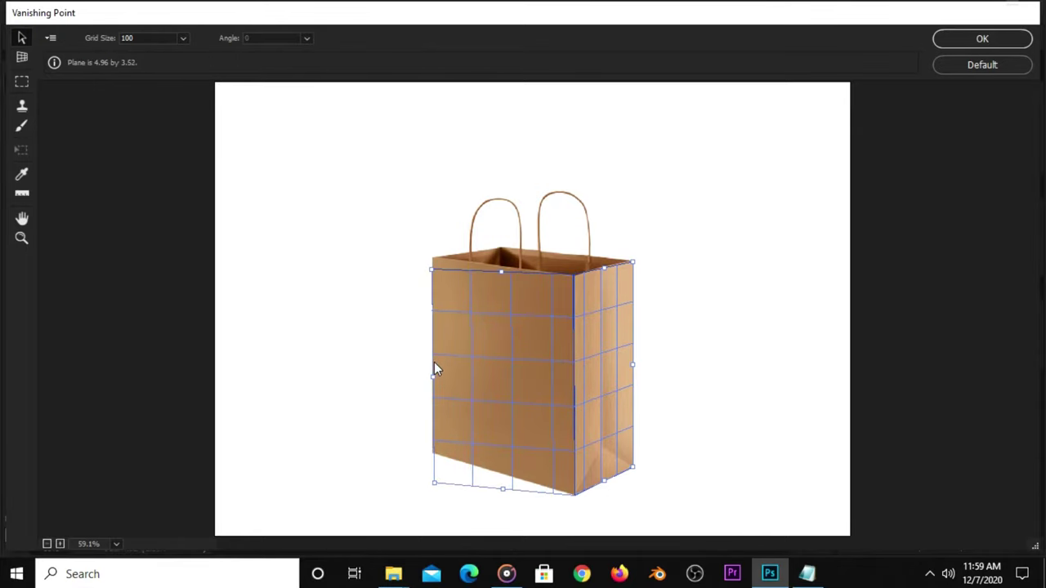
- Drag the front plane's top-left and bottom-left corners onto the bag's front face corners
click(434, 363)
drag(433, 270, 436, 260)
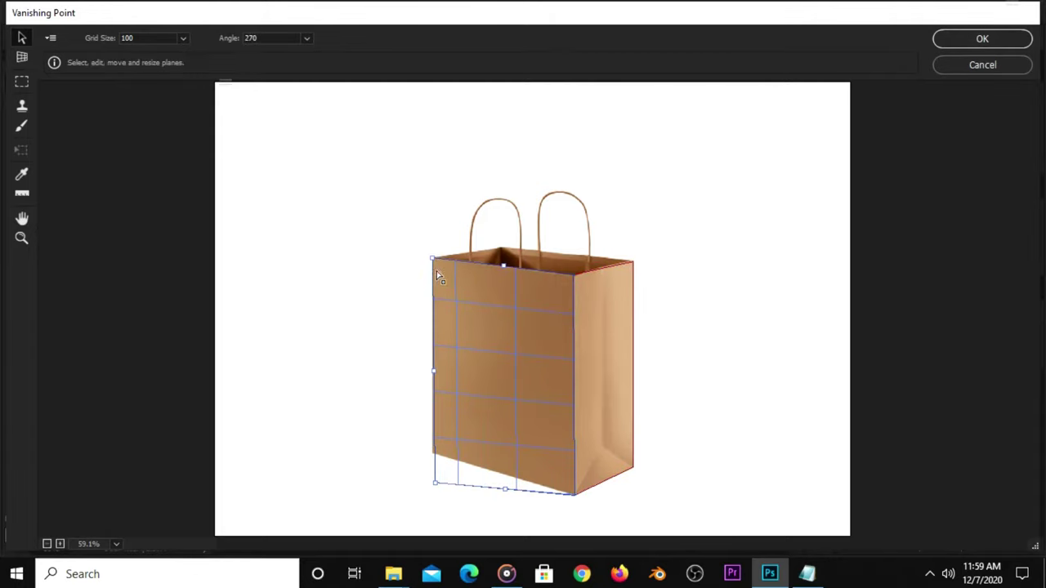
drag(436, 487, 431, 457)
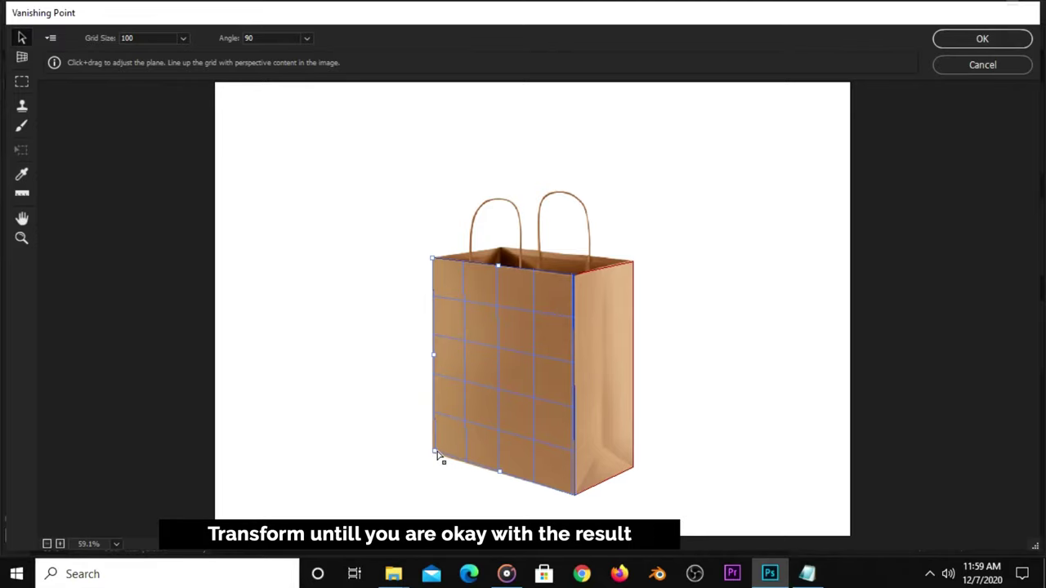
drag(434, 456, 432, 457)
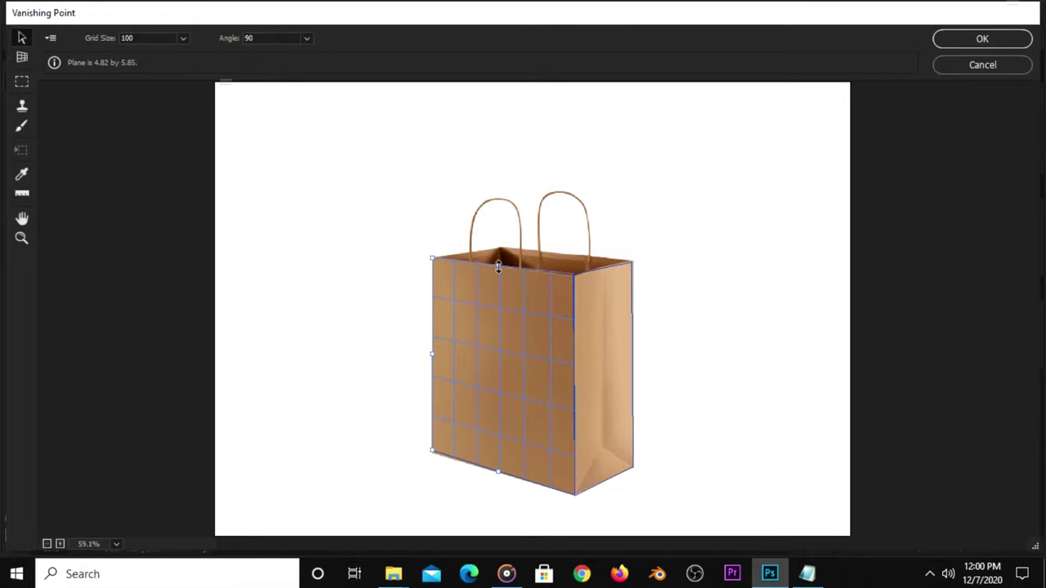
- Refine the front plane's top edge and bottom-left corner, then deselect the plane
drag(498, 264, 499, 265)
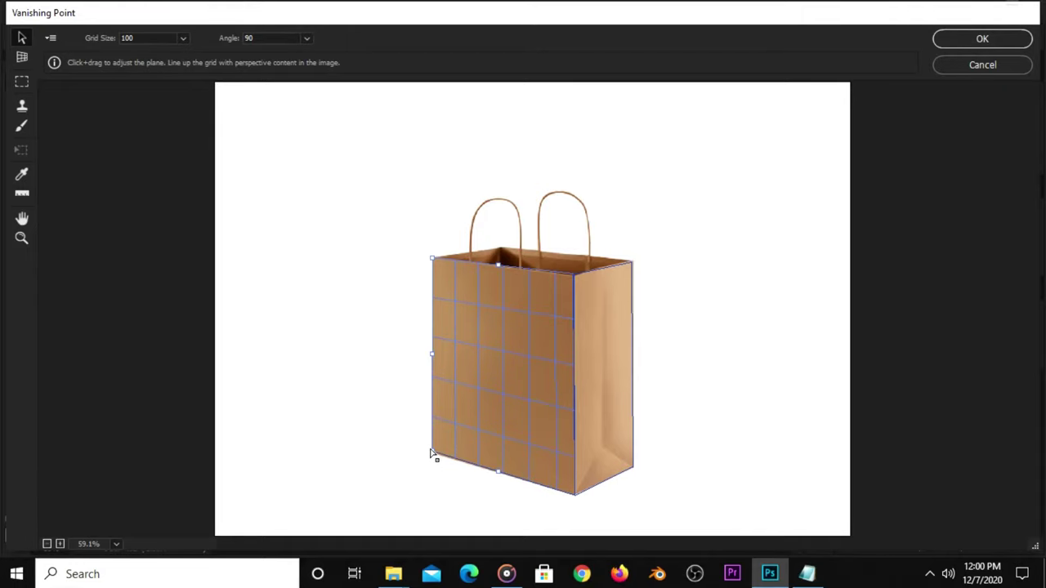
drag(431, 455, 434, 457)
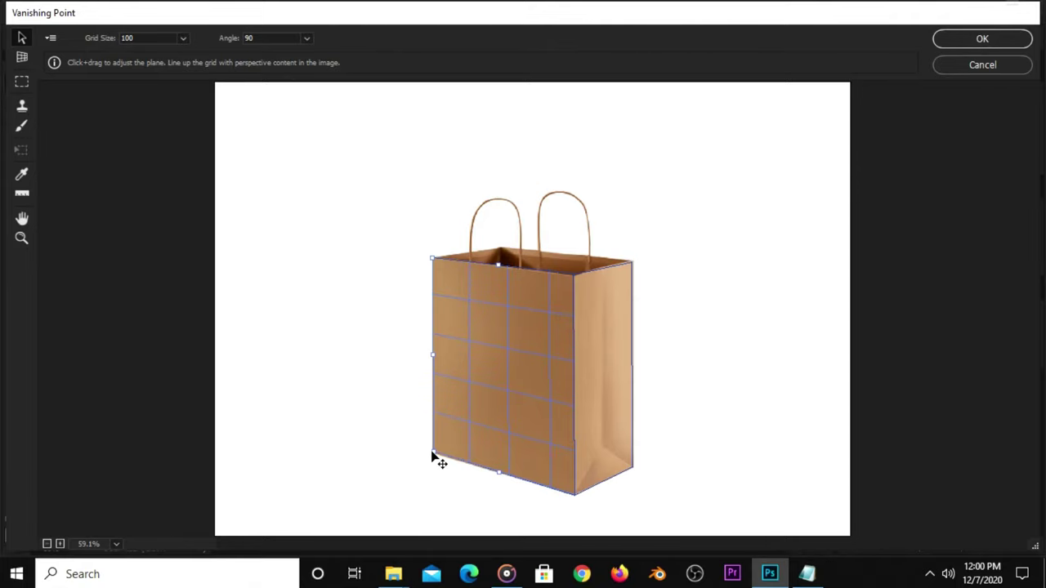
drag(433, 457, 434, 459)
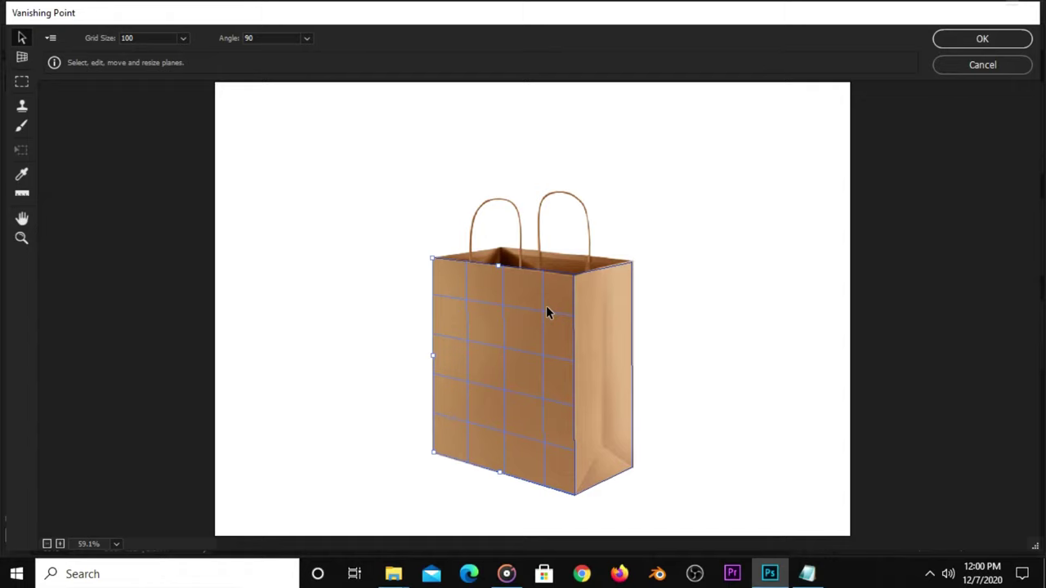
click(683, 347)
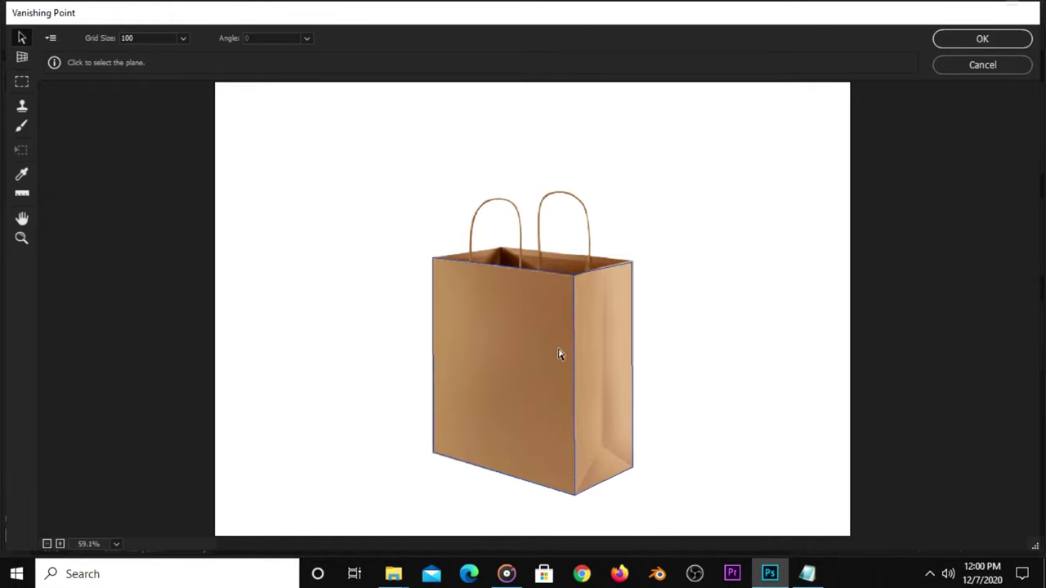
- Switch to the Marquee tool and confirm both perspective planes with OK
key(m)
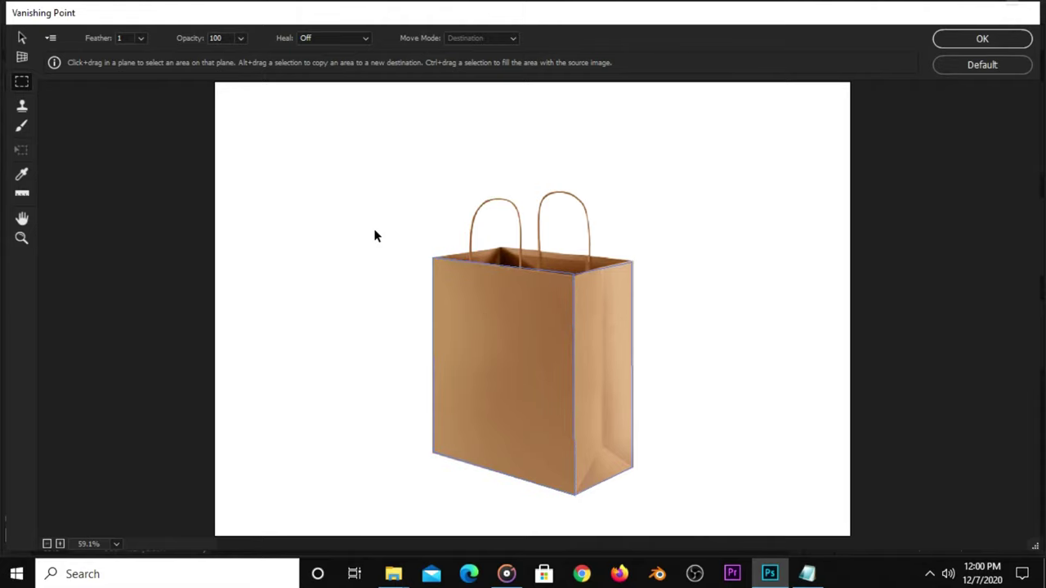
click(942, 41)
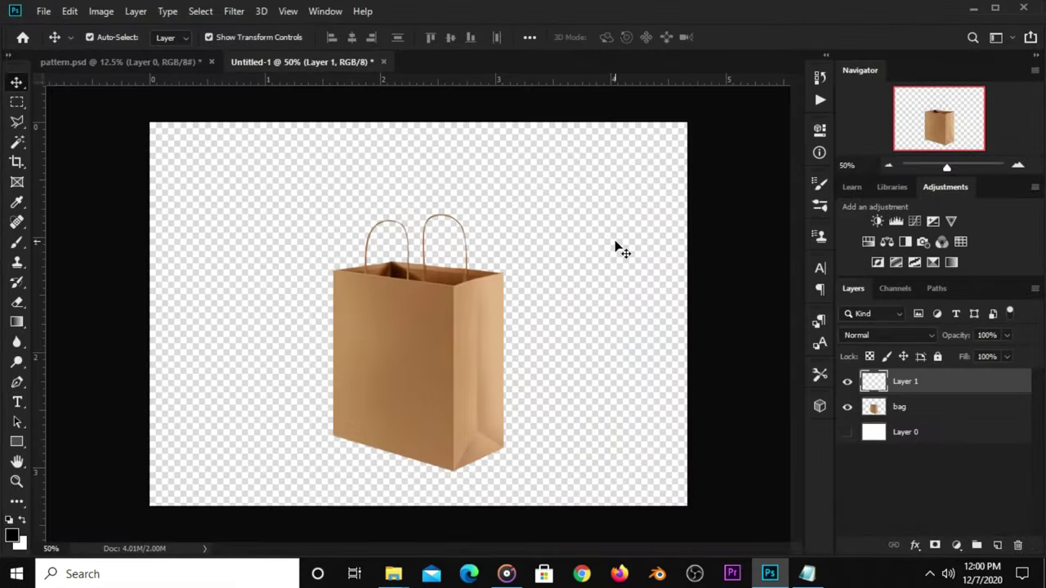
- Select all of pattern.psd, copy it, and return to the Untitled-1 bag document
click(130, 62)
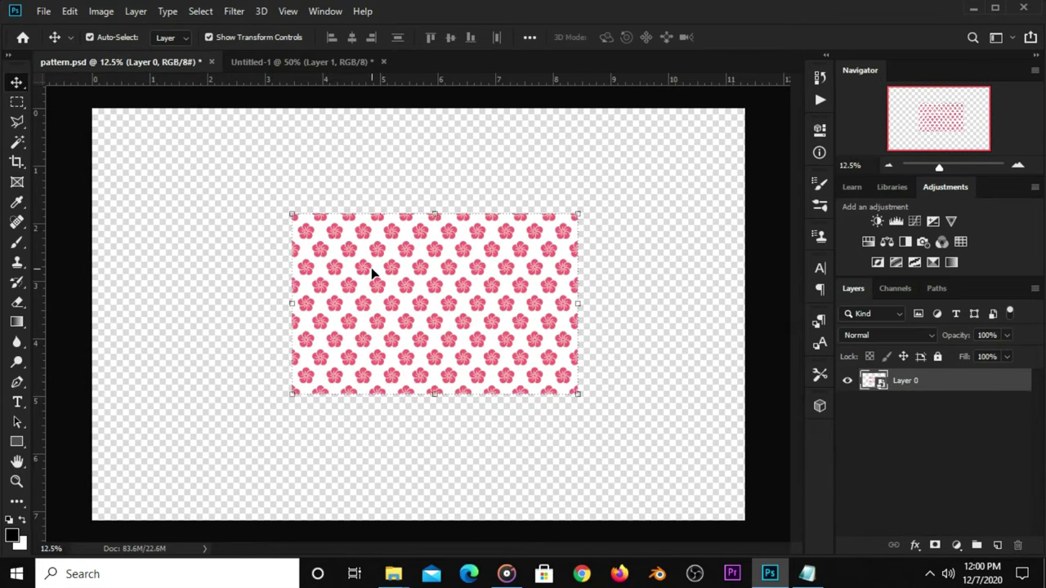
key(ctrl+a)
key(ctrl+c)
click(282, 62)
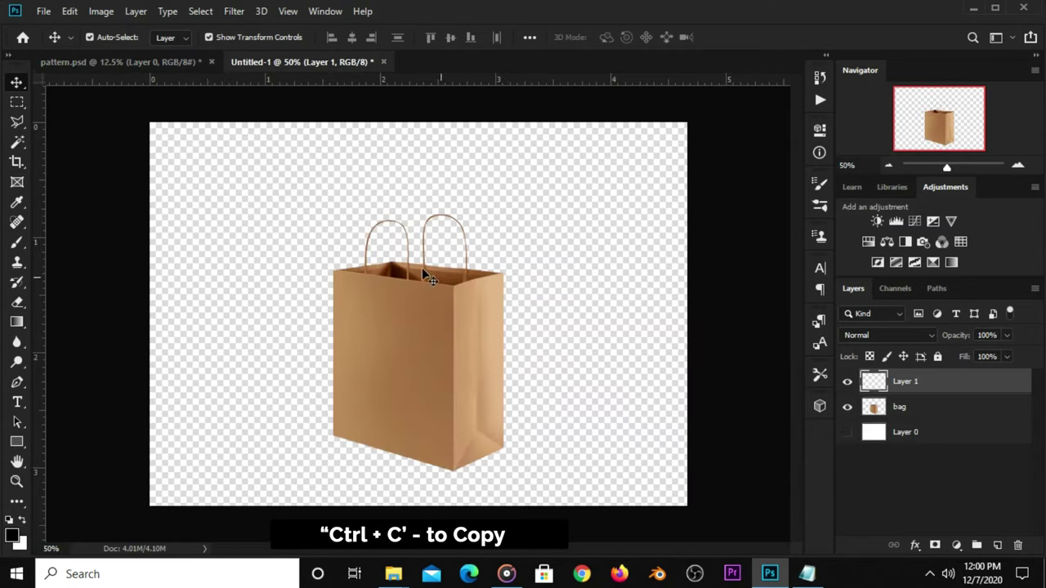
- Reopen Filter > Vanishing Point on the bag and paste in the copied flower pattern
click(234, 11)
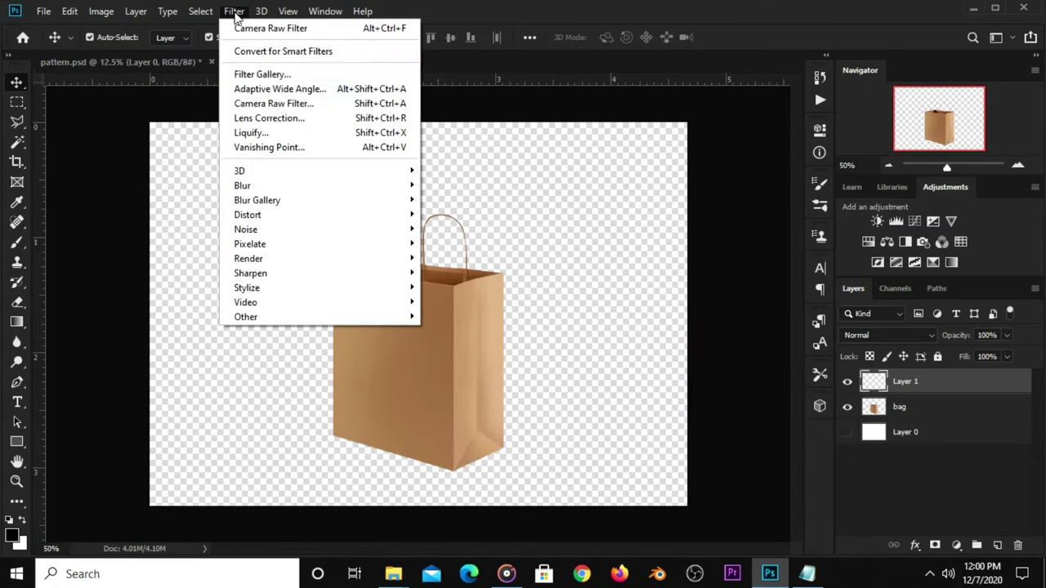
click(266, 150)
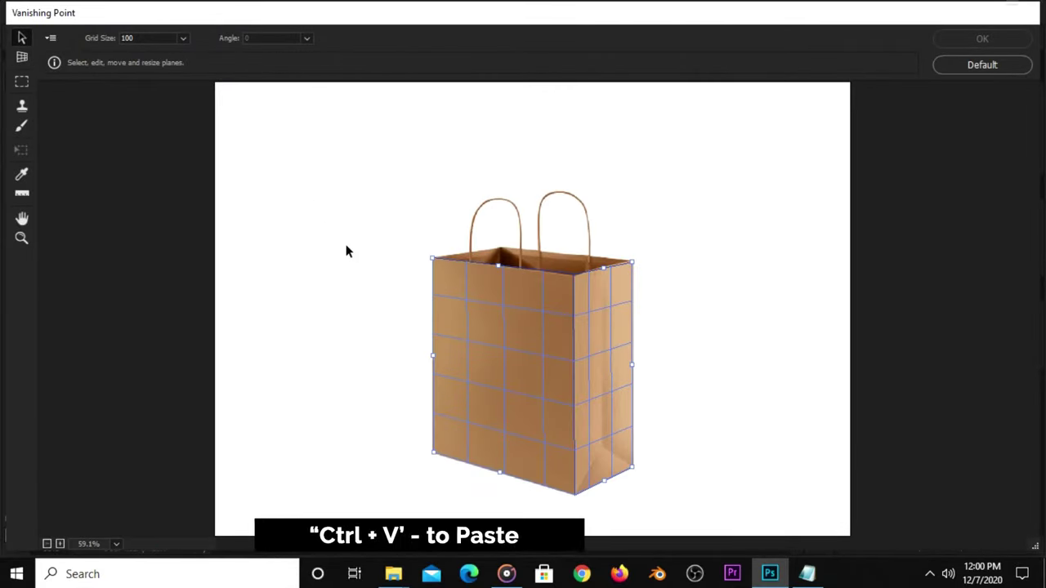
key(ctrl+v)
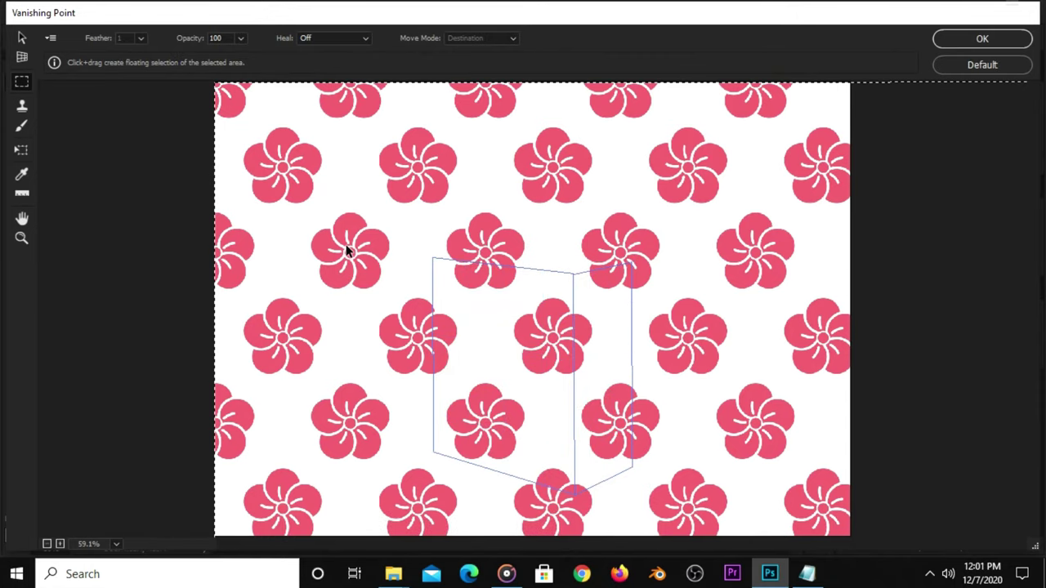
key(t)
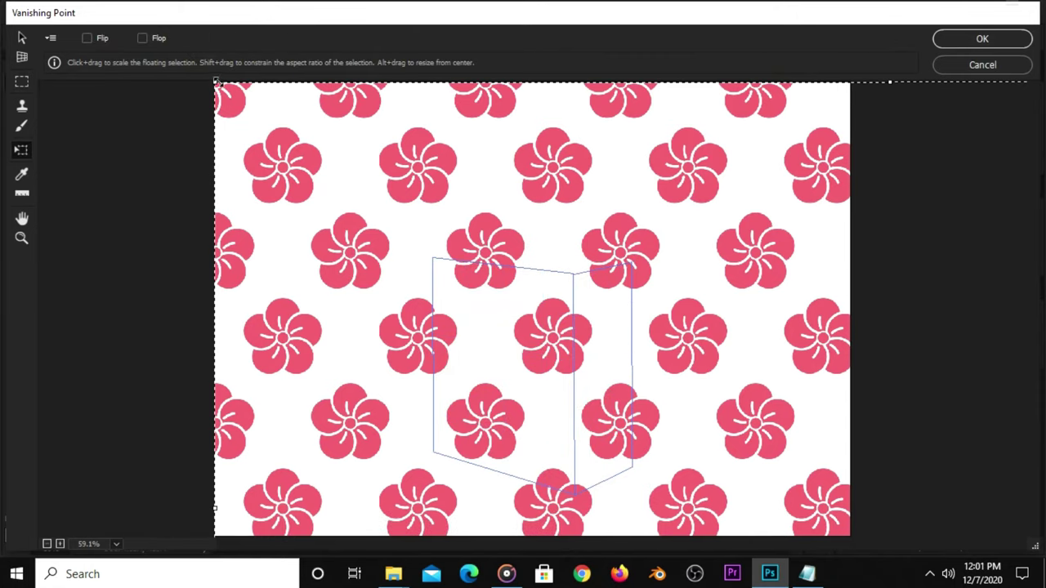
- Scale the pasted pattern from its top-left corner and reposition it over the bag
mouse_move(208, 82)
mouse_down()
mouse_move(334, 214)
mouse_move(352, 249)
mouse_up()
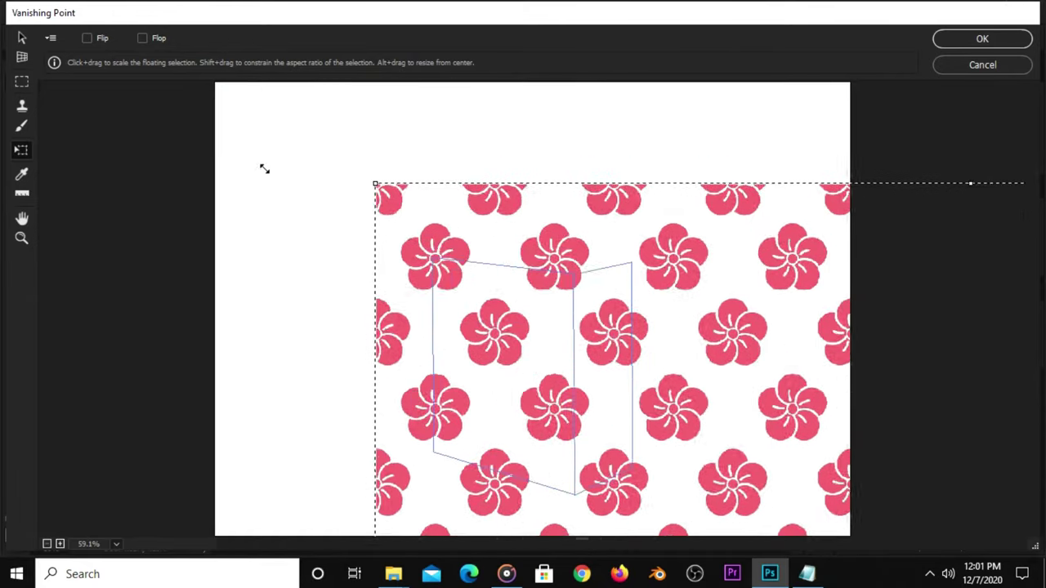
drag(352, 249, 250, 156)
drag(355, 194, 303, 161)
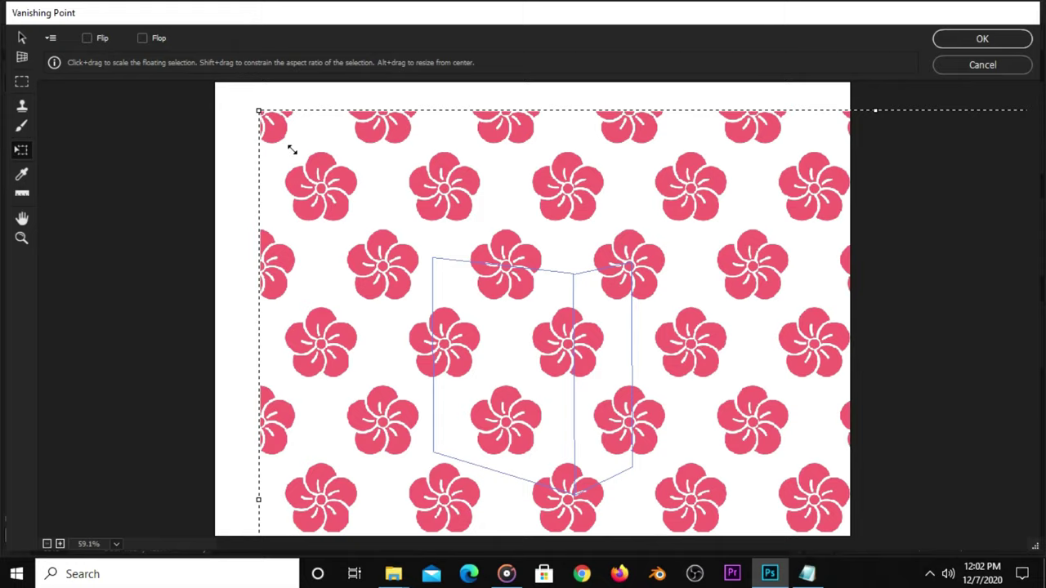
drag(260, 113, 327, 194)
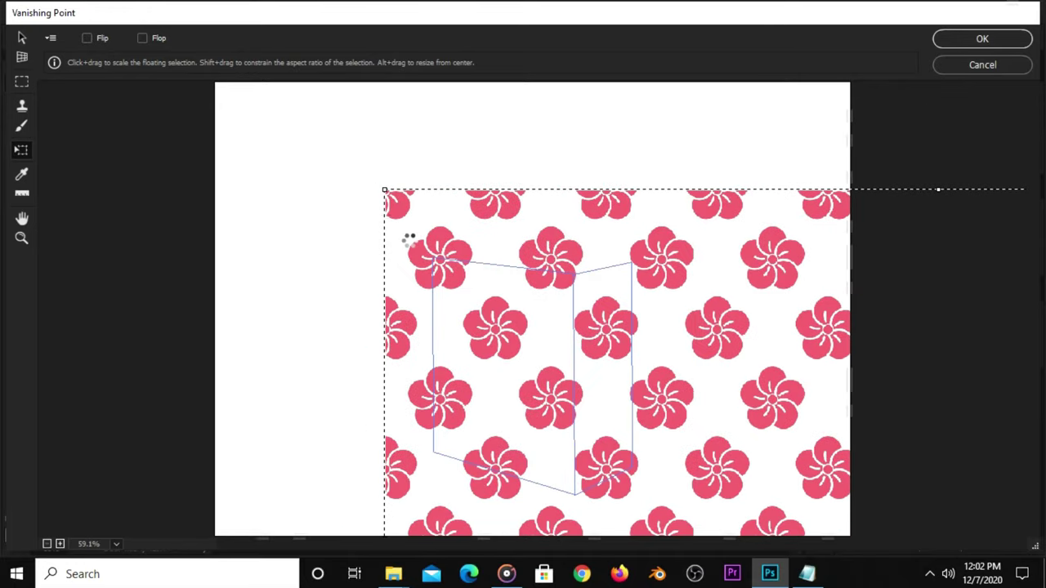
mouse_move(393, 217)
mouse_down()
mouse_move(300, 146)
mouse_move(254, 85)
mouse_up()
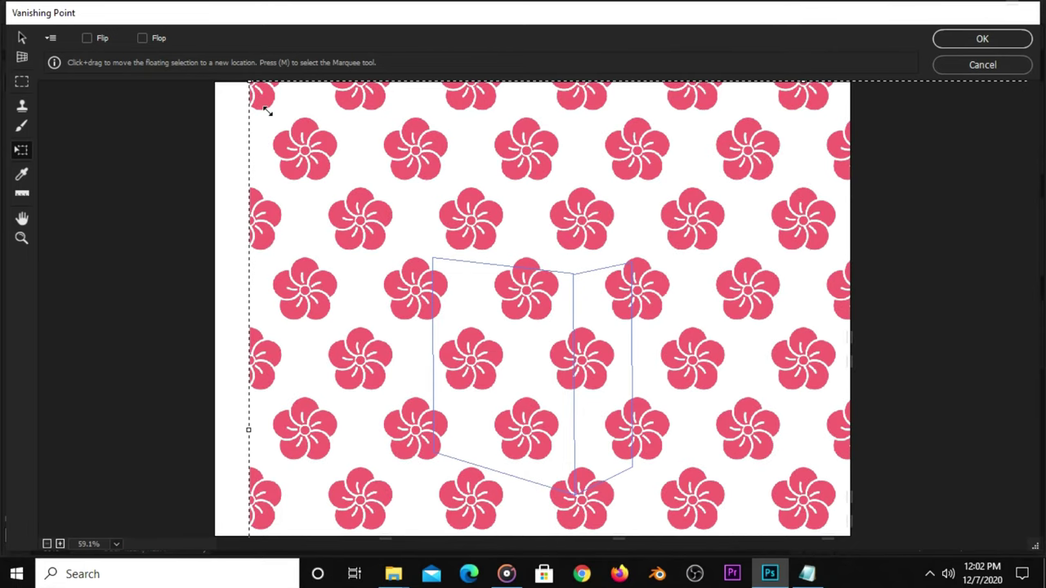
drag(262, 102, 306, 162)
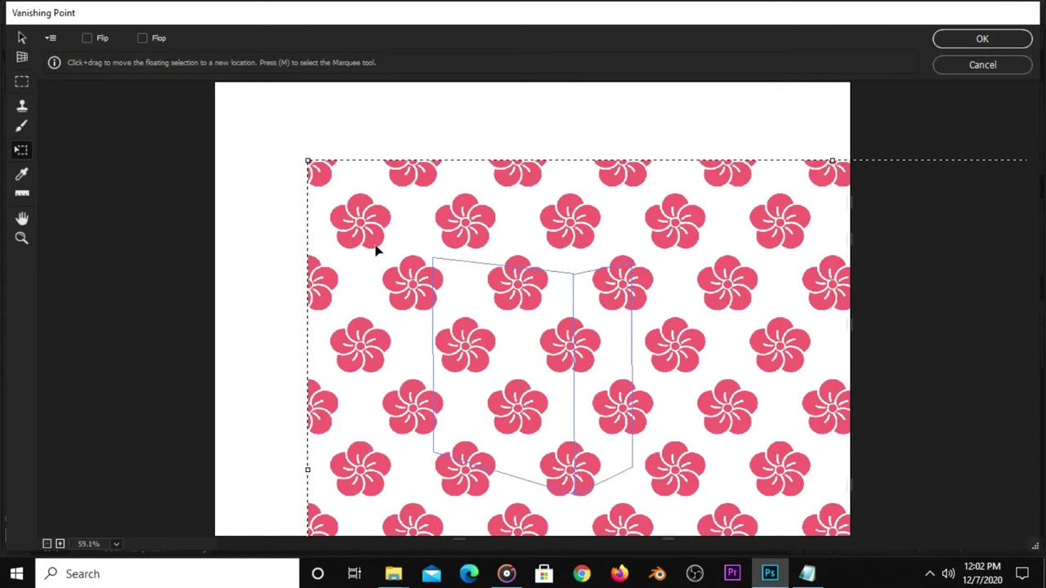
- Keep shrinking and shifting the pattern until smaller flowers cover both outlined faces
drag(365, 254, 330, 195)
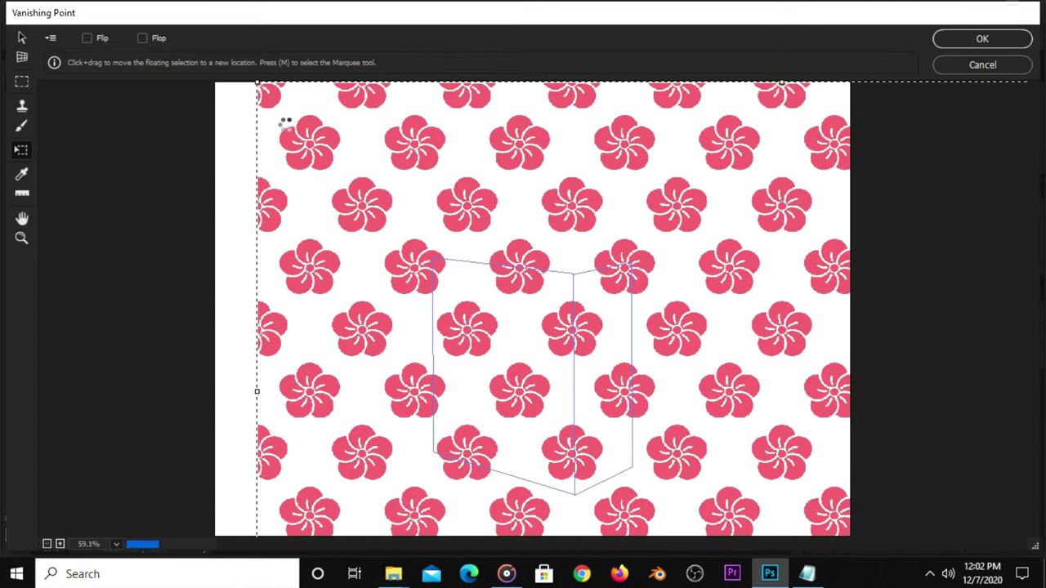
mouse_move(306, 144)
mouse_down()
mouse_move(331, 198)
mouse_move(241, 152)
mouse_up()
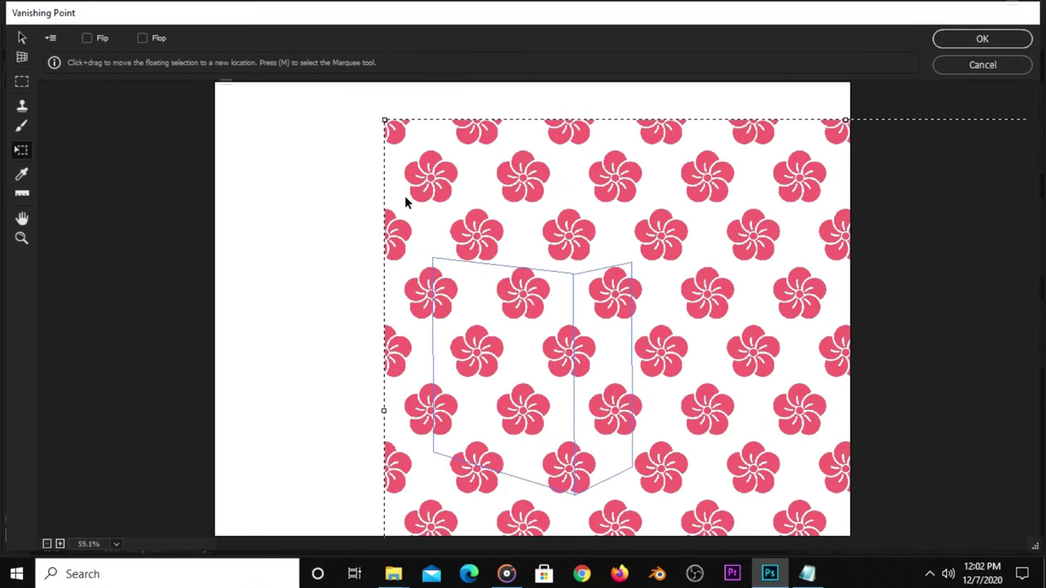
drag(438, 203, 360, 192)
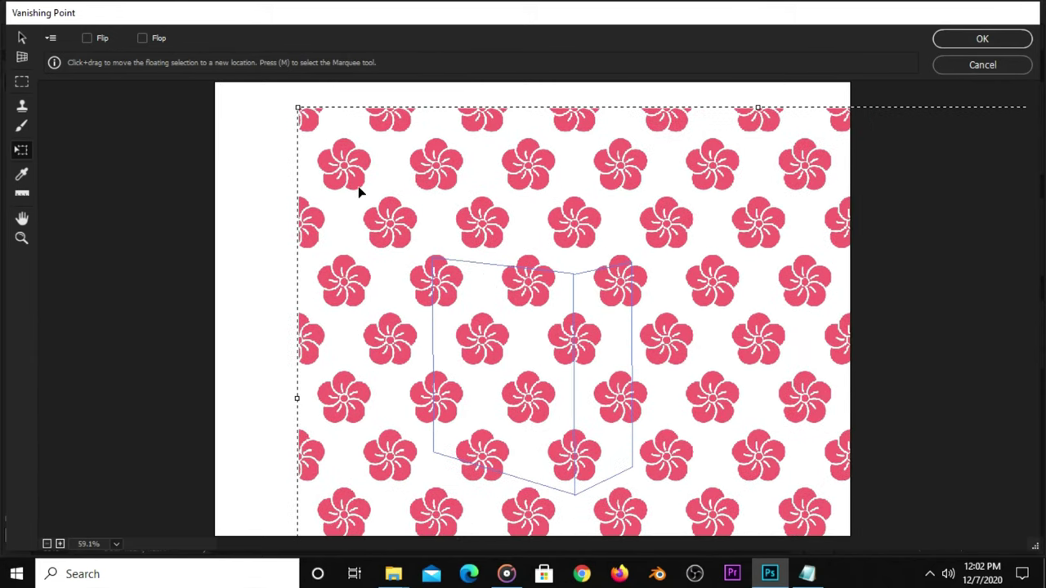
drag(316, 130, 352, 181)
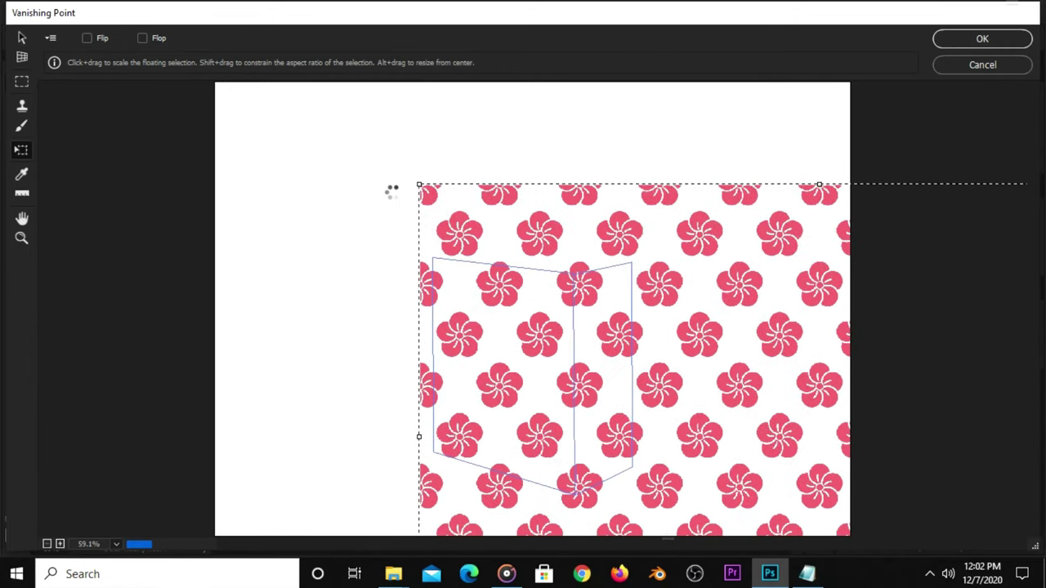
drag(483, 234, 357, 153)
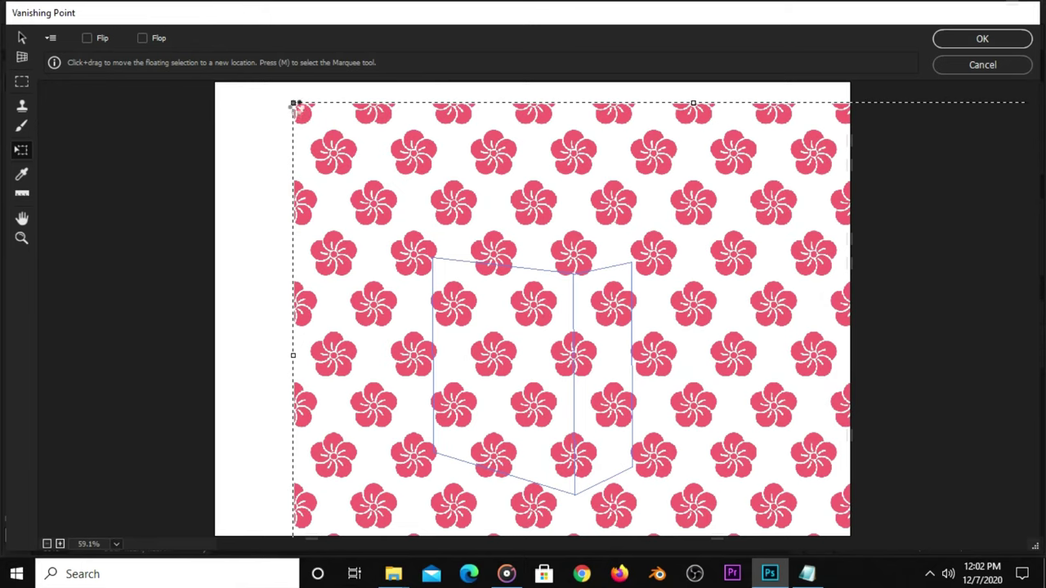
mouse_move(293, 99)
mouse_down()
mouse_move(359, 183)
mouse_move(324, 161)
mouse_move(334, 166)
mouse_up()
- Shrink the floating flower pattern to smaller blossoms and centre it over both outlined bag faces
drag(454, 219, 380, 171)
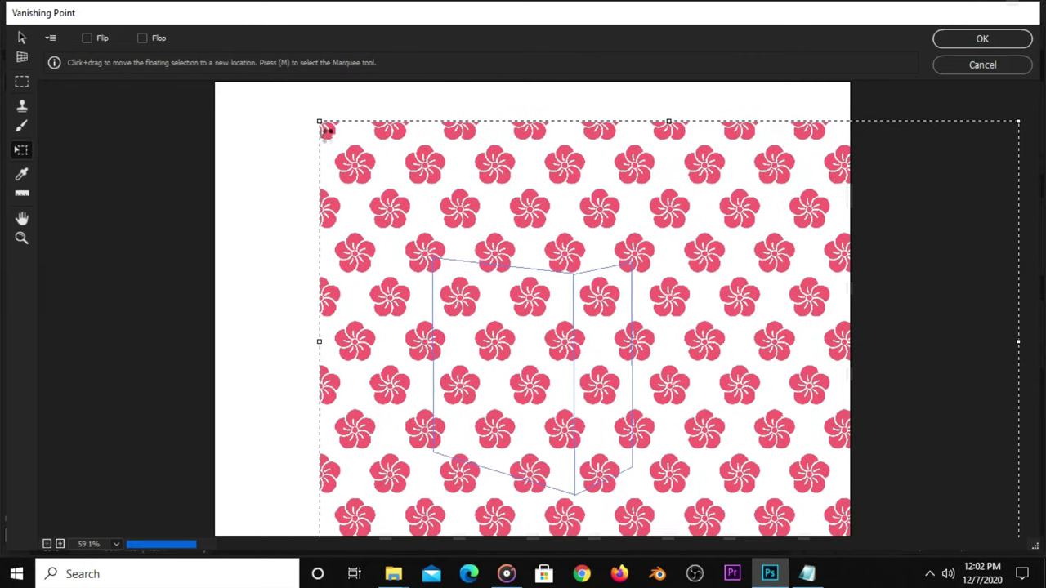
drag(319, 122, 367, 171)
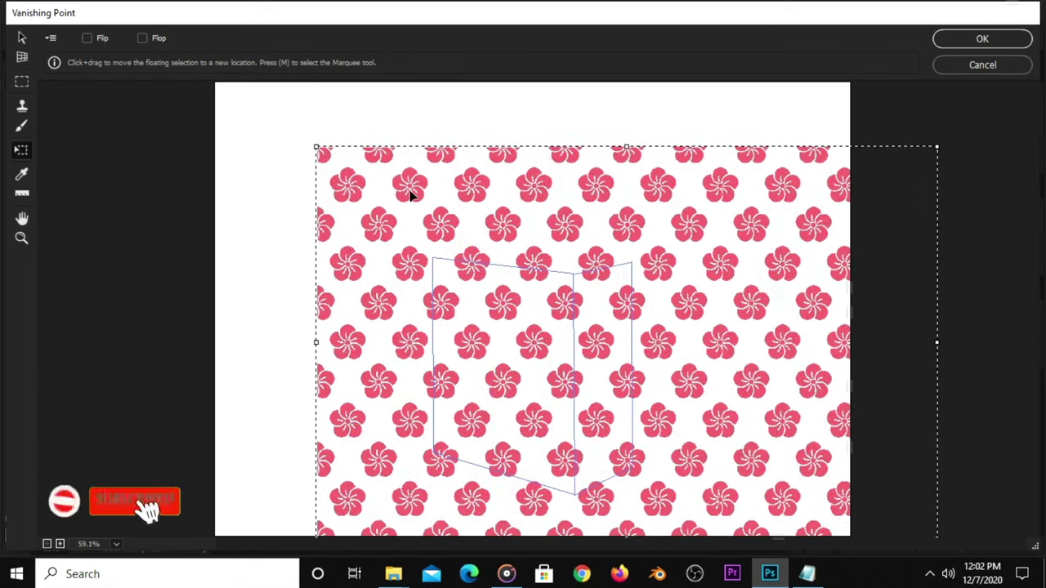
drag(513, 235, 407, 191)
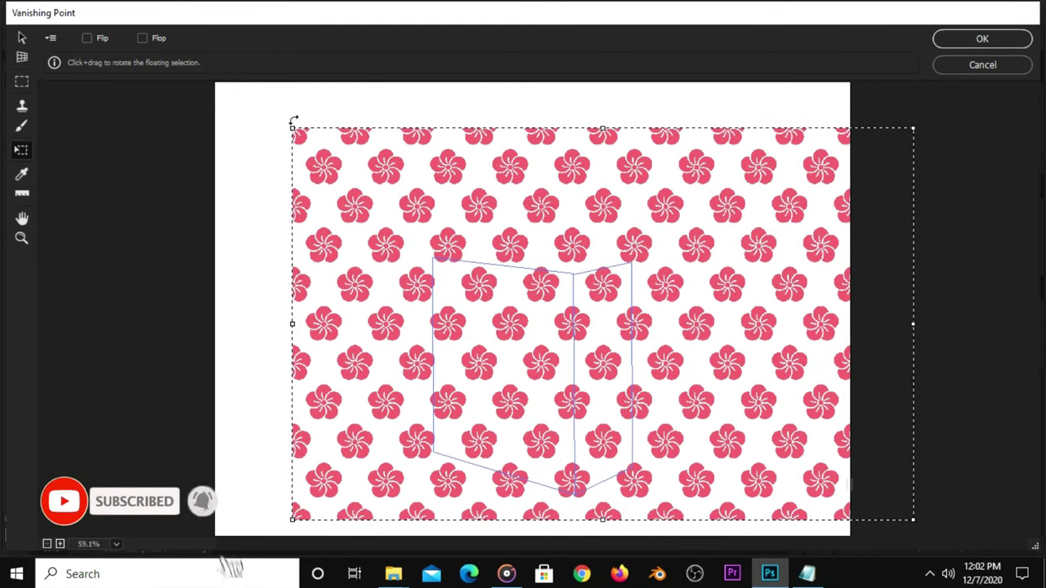
drag(307, 144, 391, 195)
drag(398, 199, 424, 215)
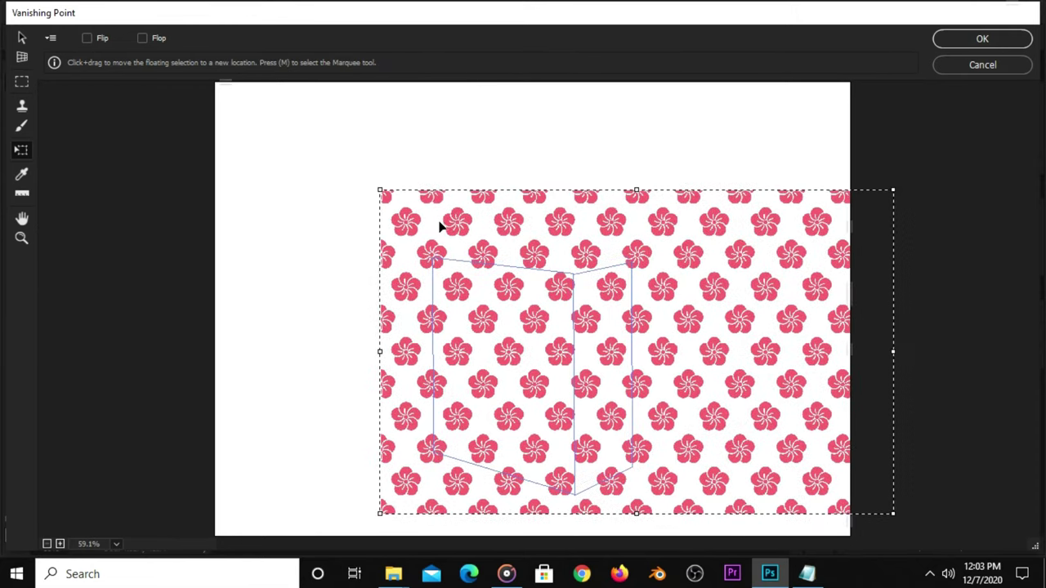
drag(379, 189, 406, 216)
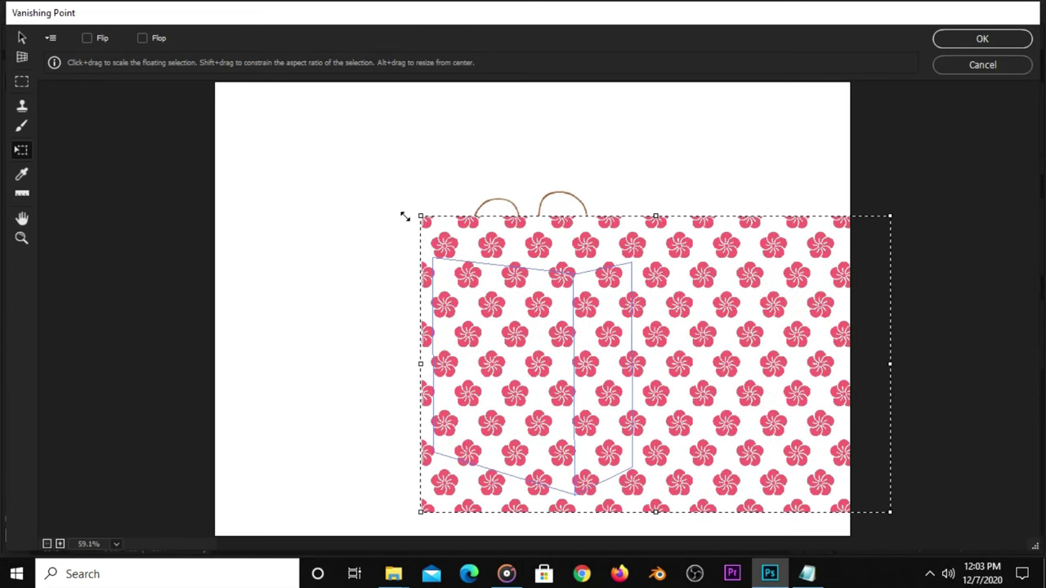
- Slide the pattern onto the bag's perspective faces, commit the Vanishing Point result, and toggle its visibility
drag(524, 377, 481, 367)
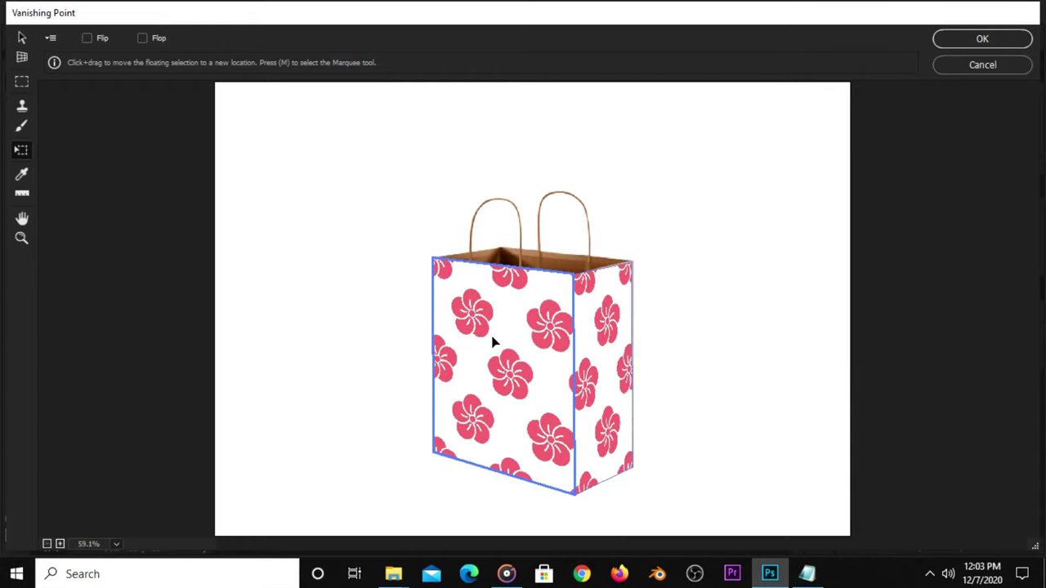
click(965, 37)
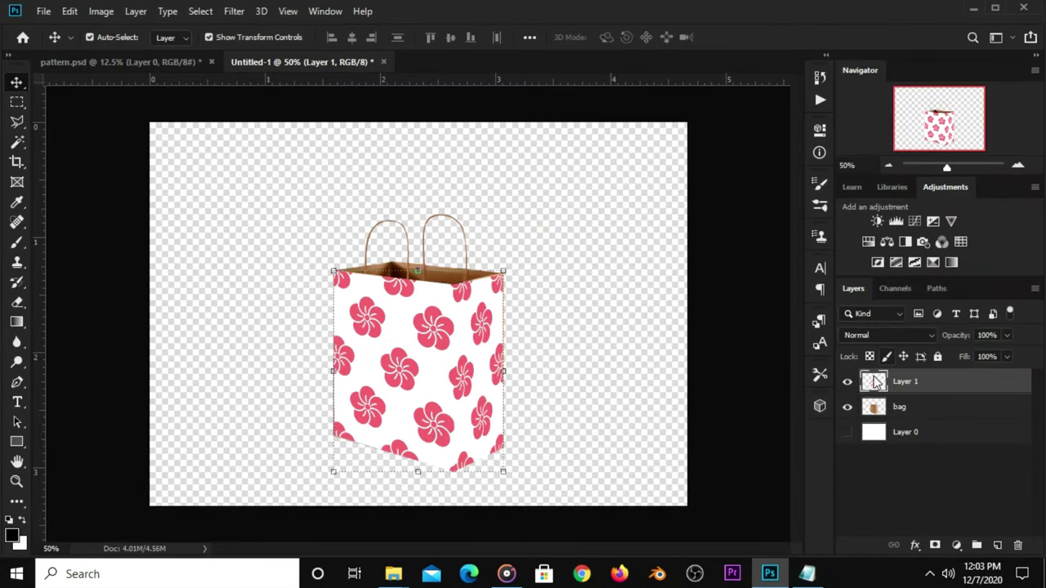
click(847, 383)
- Set Layer 1's blend mode to Soft Light and toggle it to compare with the plain kraft bag
click(863, 339)
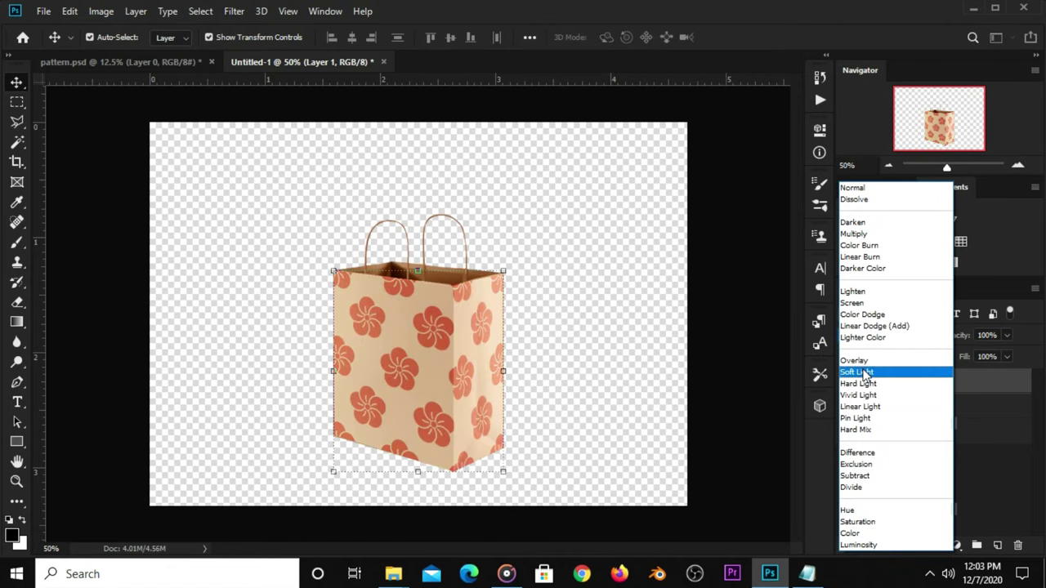
click(863, 374)
click(753, 370)
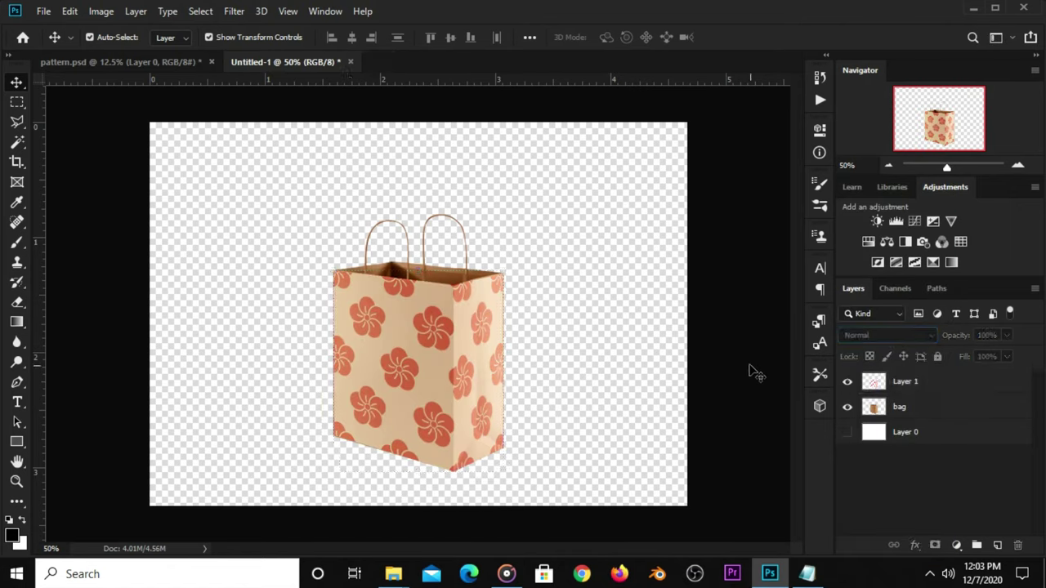
click(847, 382)
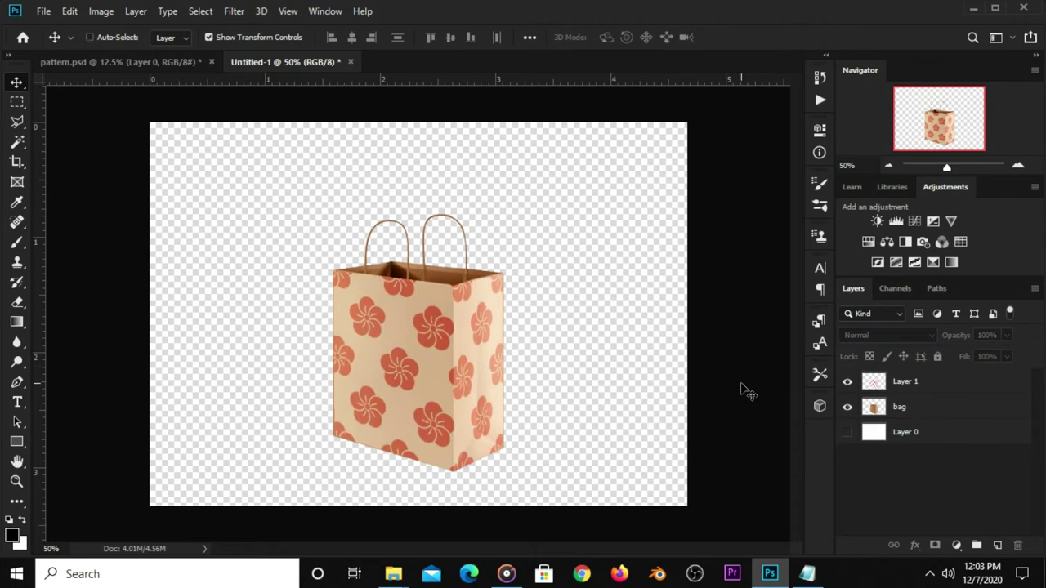
key(ctrl+plus)
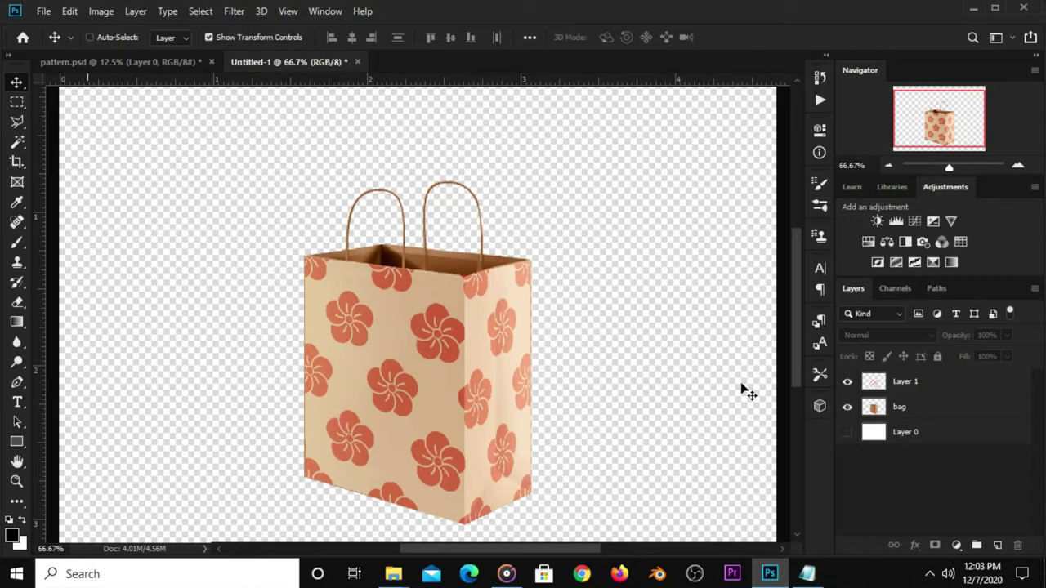
key(ctrl+minus)
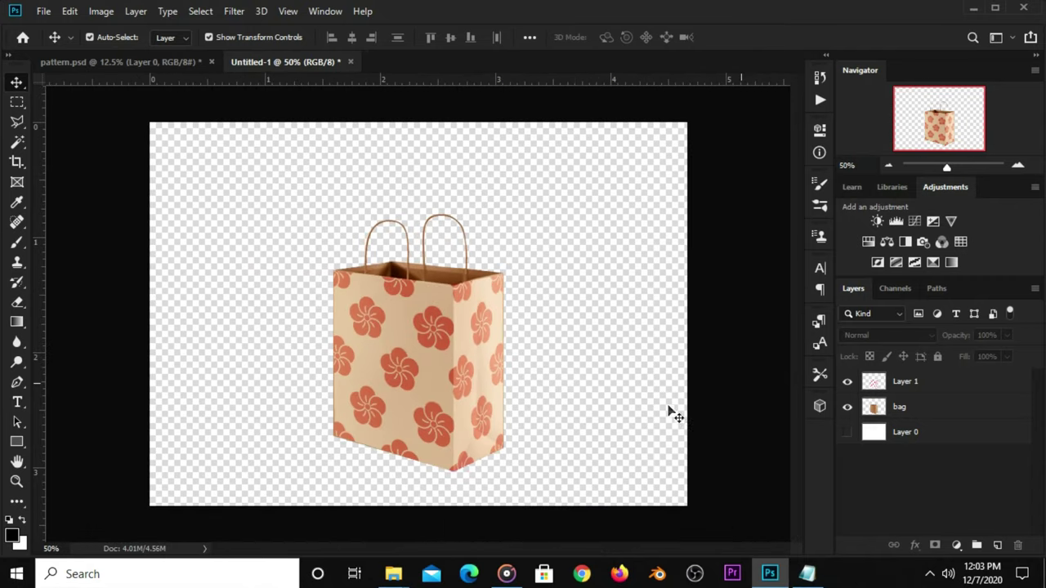